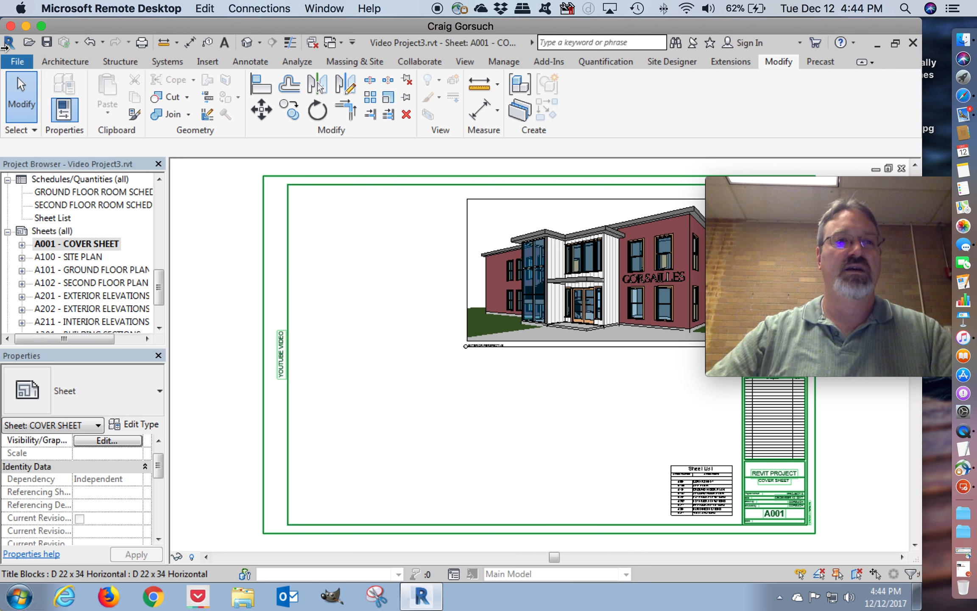
Deselect the title block, start printing the project and choose Adobe PDF as the printer.
{"action": "key", "text": "Escape"}
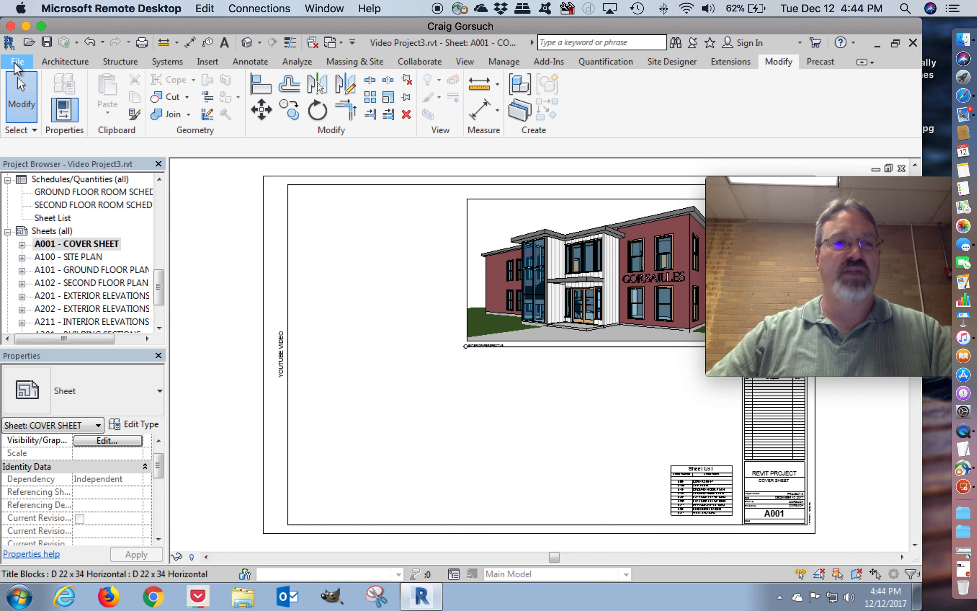
{"action": "left_click", "coordinate": [16, 62]}
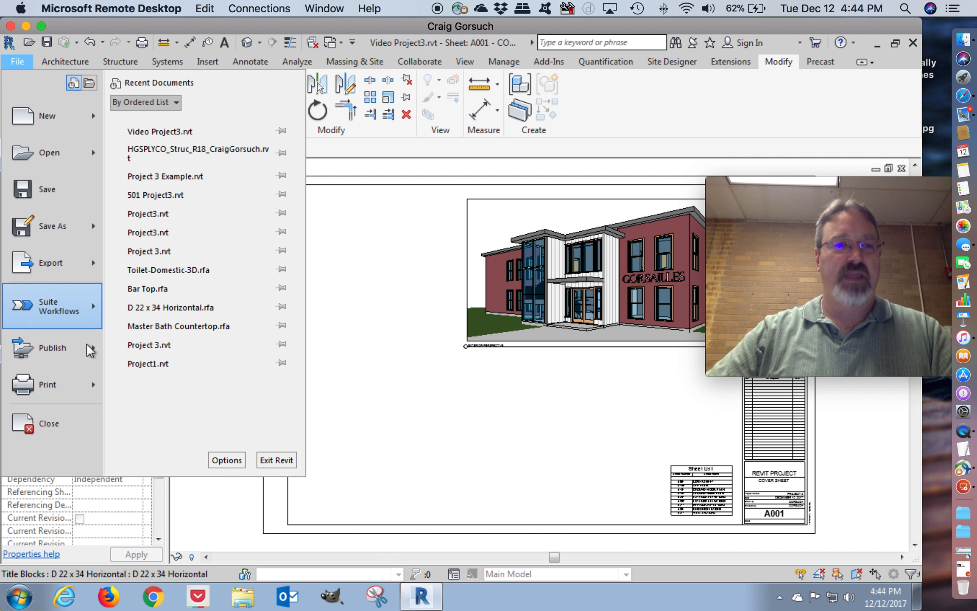
{"action": "mouse_move", "coordinate": [96, 399]}
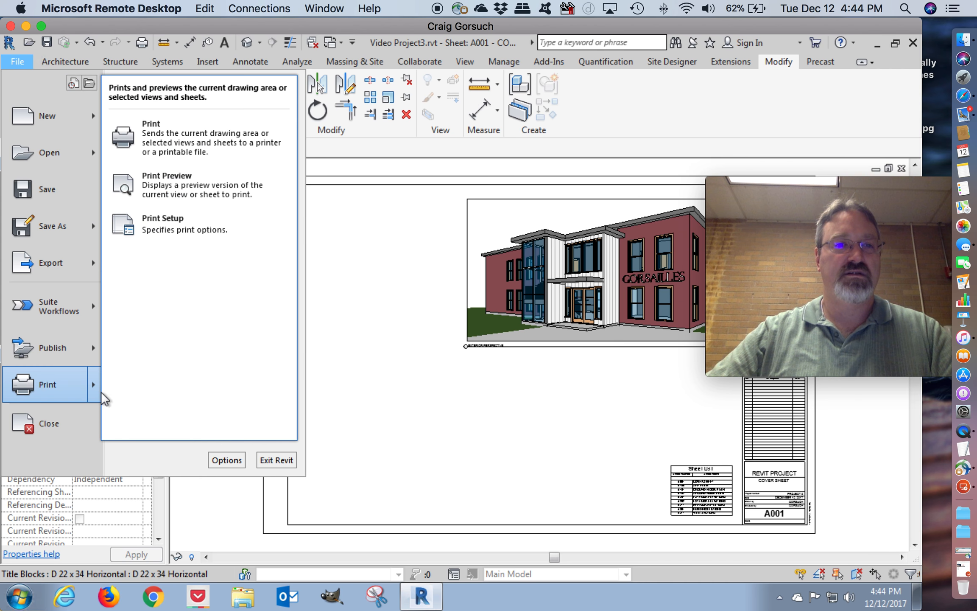
{"action": "left_click", "coordinate": [160, 140]}
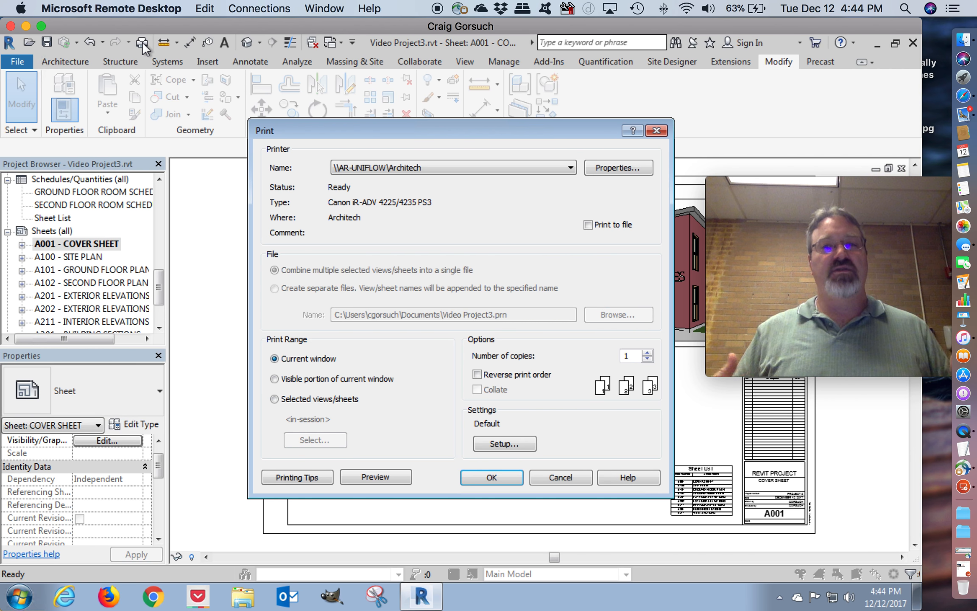
{"action": "left_click", "coordinate": [536, 169]}
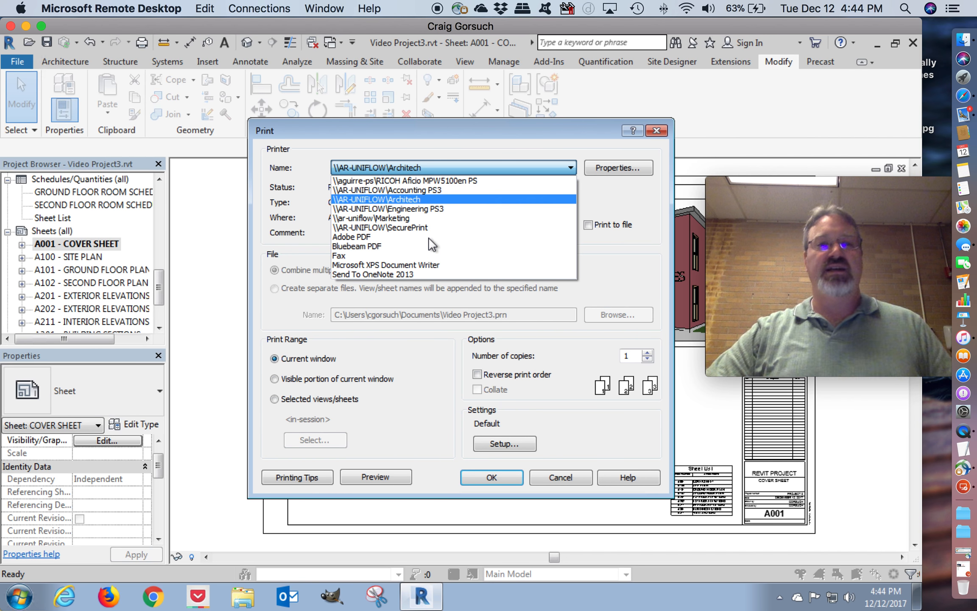
{"action": "left_click", "coordinate": [389, 236]}
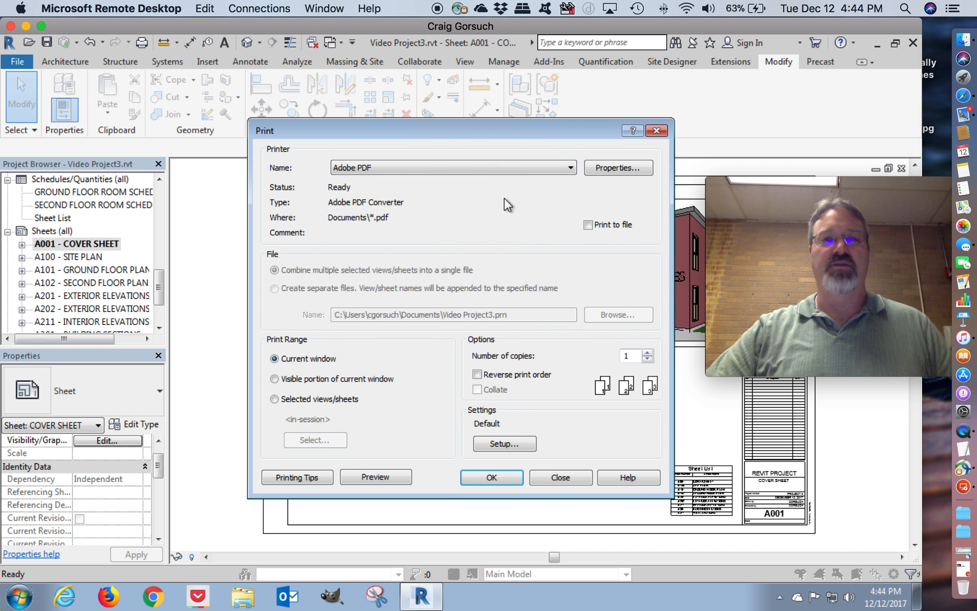
In the Adobe PDF printer properties, set the output folder to Documents\*.pdf and turn off viewing the PDF results.
{"action": "left_click", "coordinate": [629, 167]}
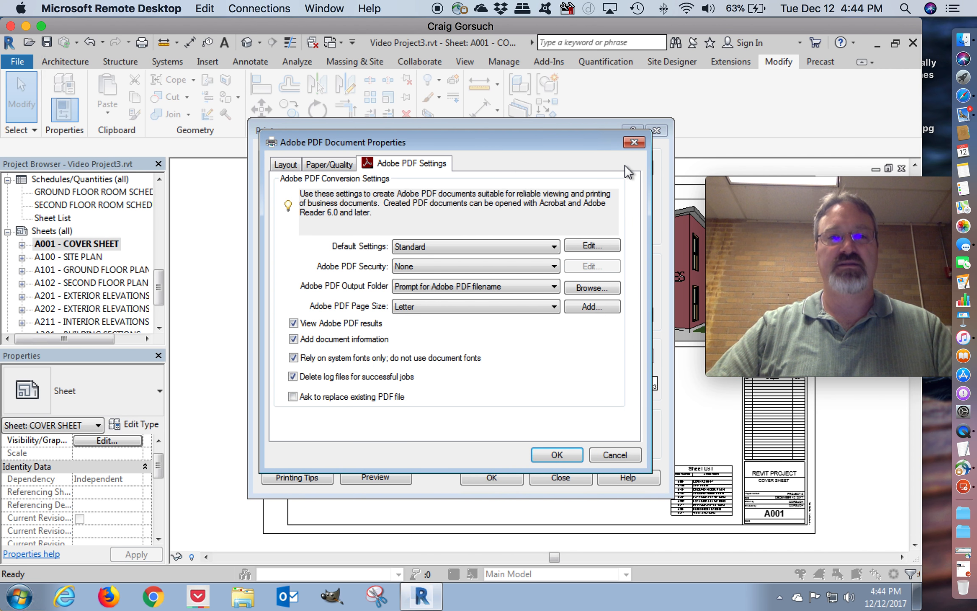
{"action": "left_click", "coordinate": [516, 285]}
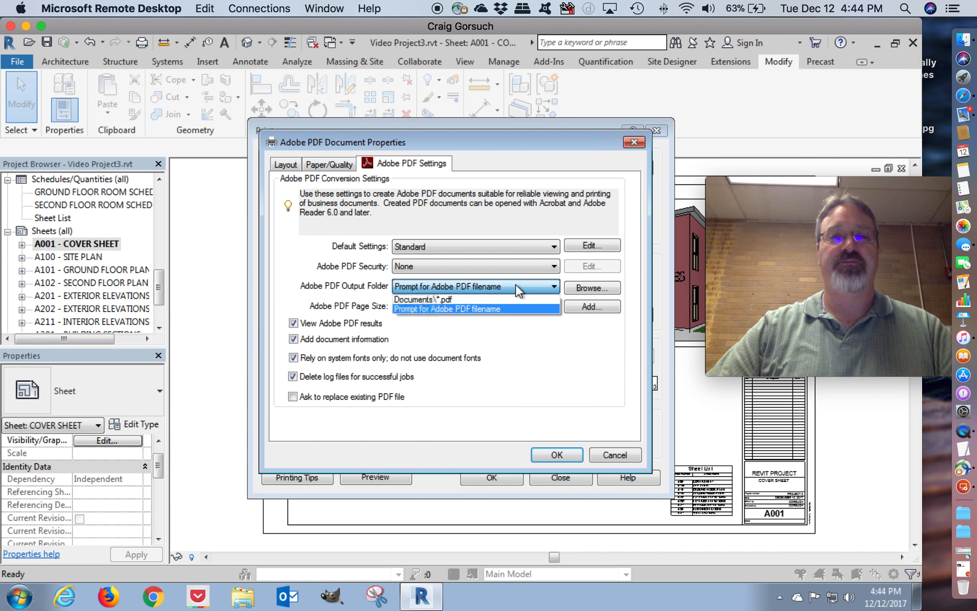
{"action": "left_click", "coordinate": [420, 299]}
{"action": "left_click", "coordinate": [319, 325]}
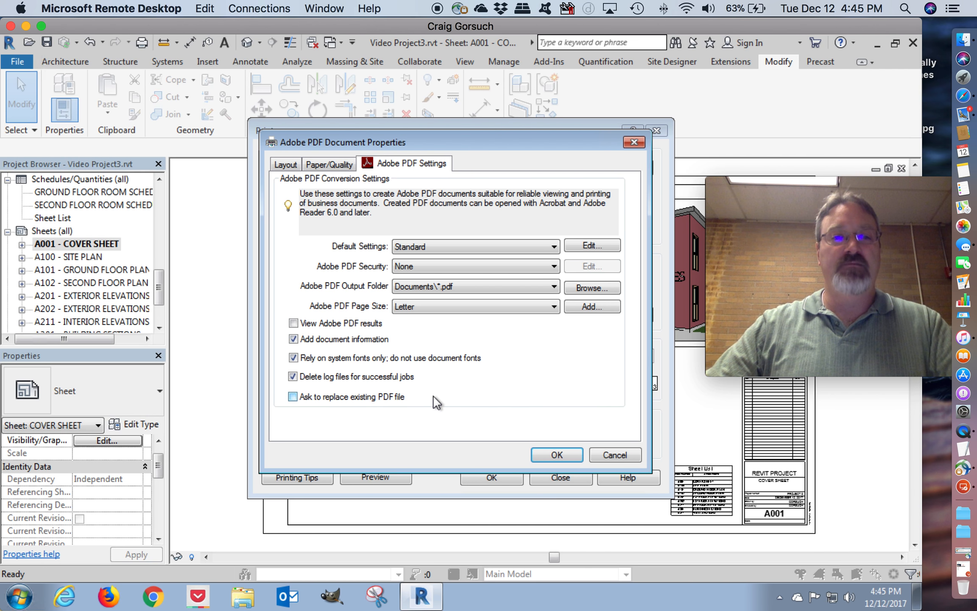
Set the Adobe PDF converter's print quality to 300dpi and accept the printer properties.
{"action": "left_click", "coordinate": [336, 165]}
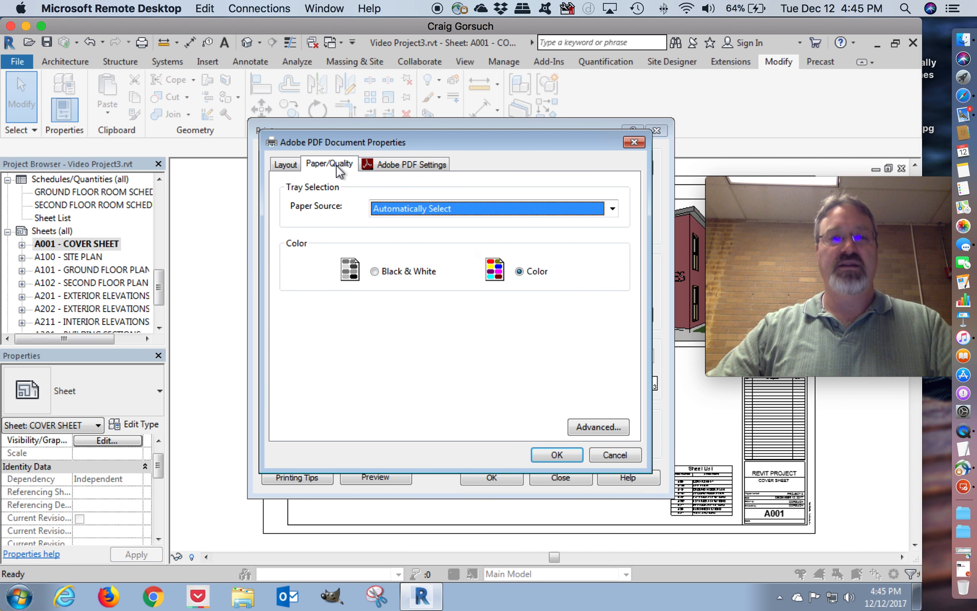
{"action": "left_click", "coordinate": [594, 427]}
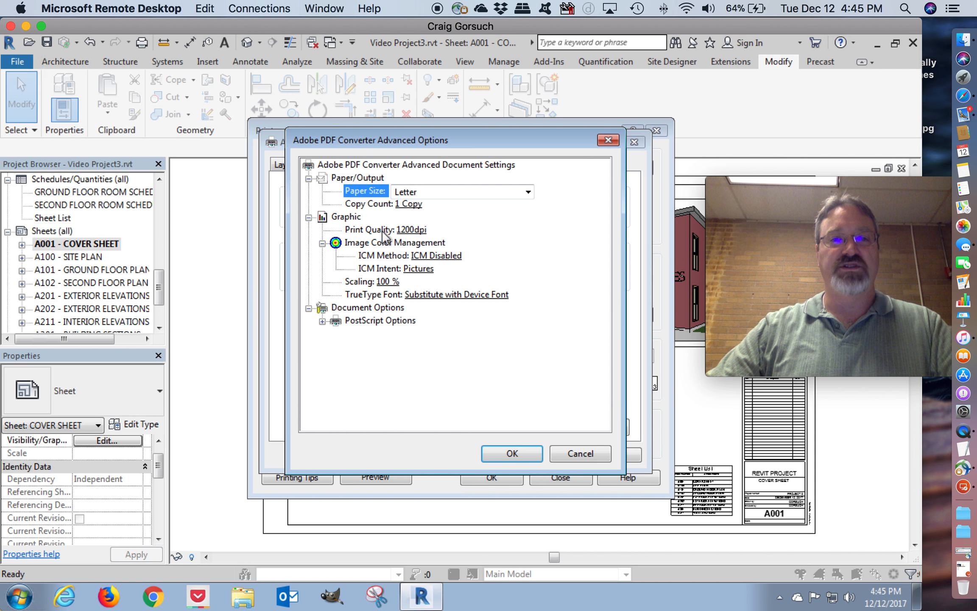
{"action": "left_click", "coordinate": [417, 230]}
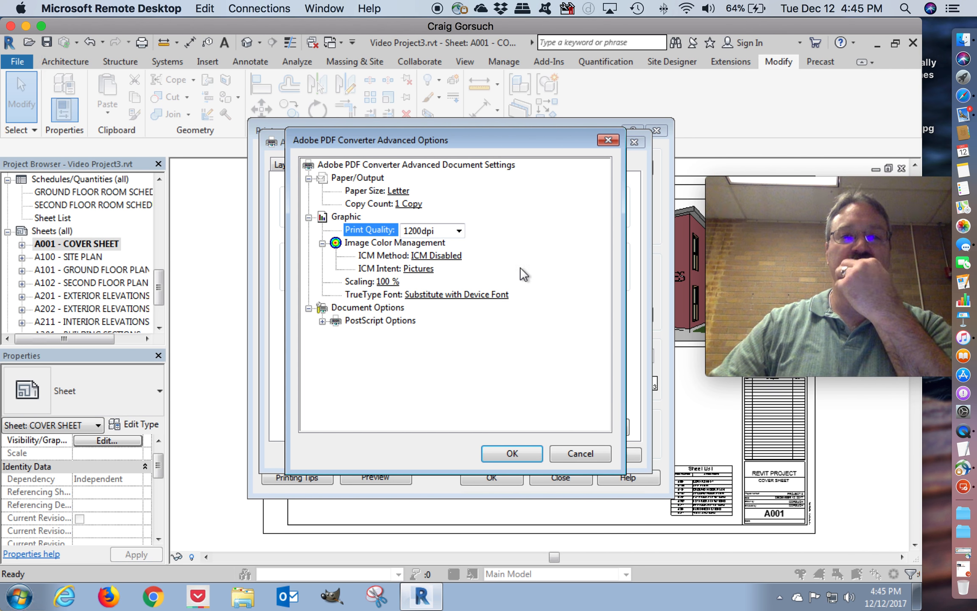
{"action": "left_click", "coordinate": [459, 231]}
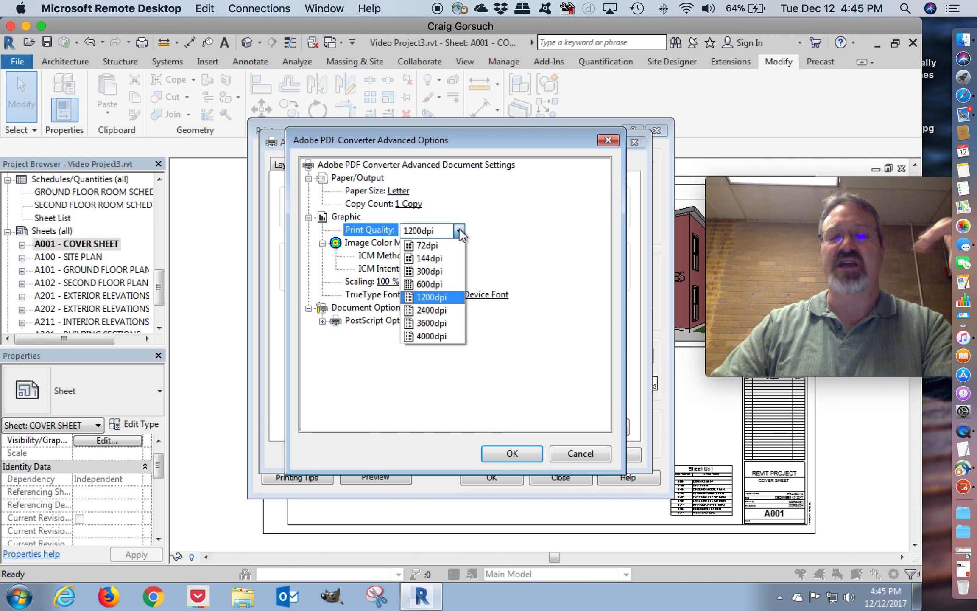
{"action": "left_click", "coordinate": [437, 272]}
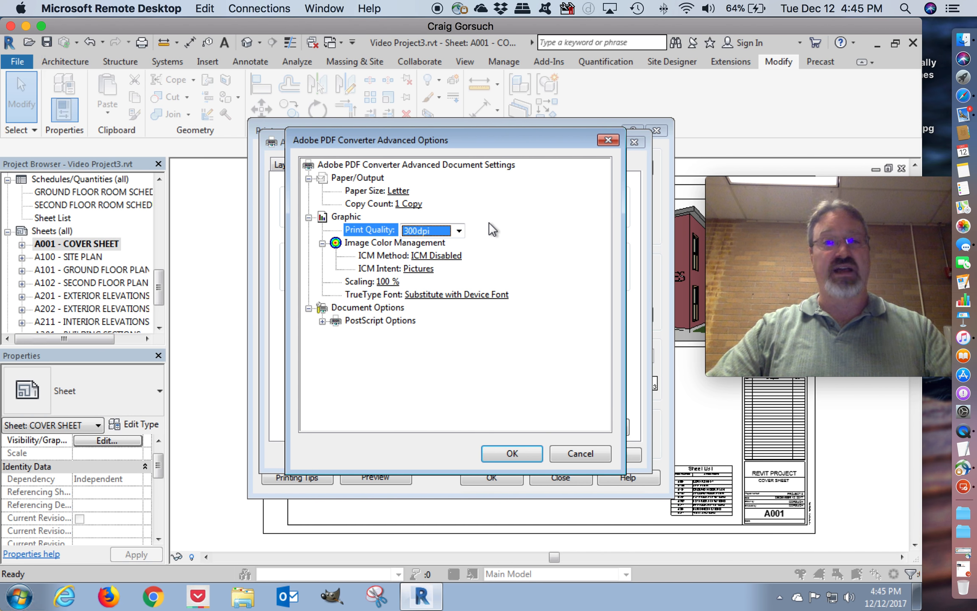
{"action": "left_click", "coordinate": [514, 452]}
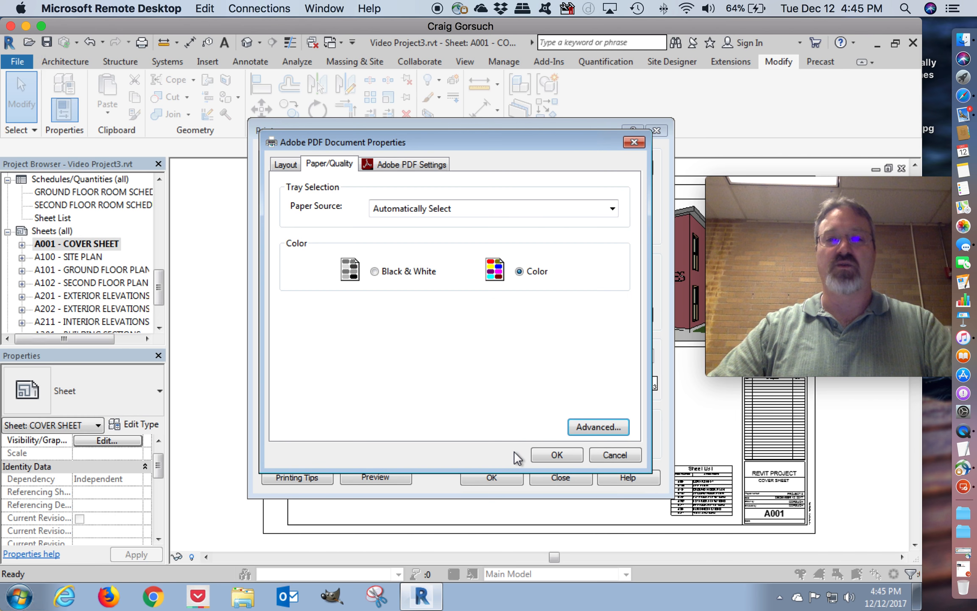
{"action": "left_click", "coordinate": [568, 454]}
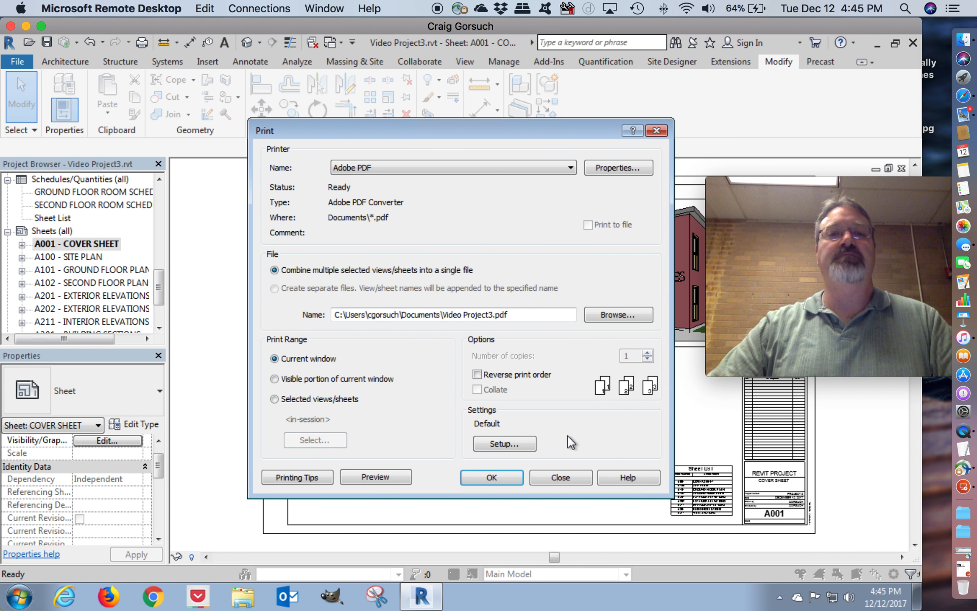
Set the print range to selected views/sheets, list sheets only and include all of them.
{"action": "left_click", "coordinate": [274, 399]}
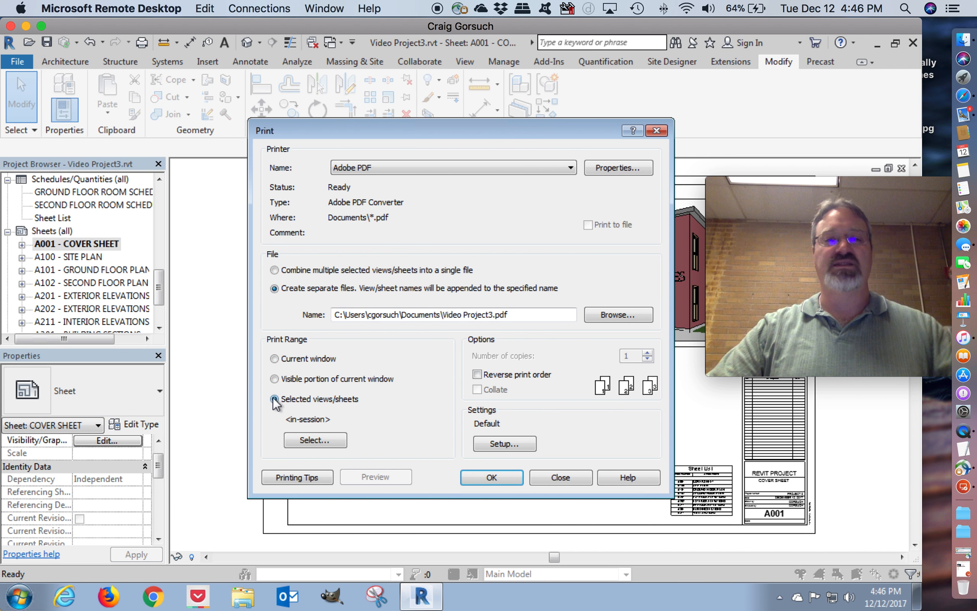
{"action": "left_click", "coordinate": [316, 440]}
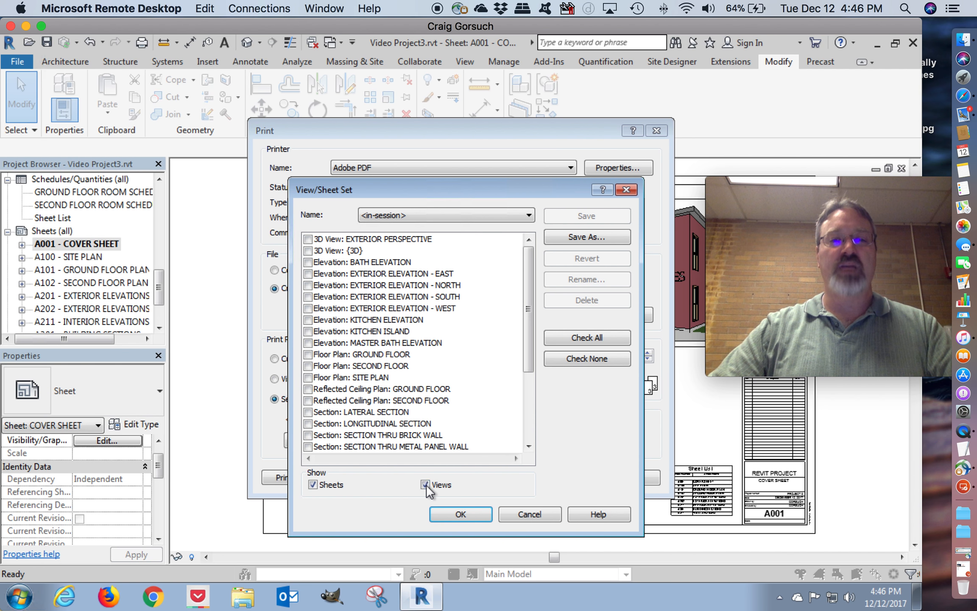
{"action": "left_click", "coordinate": [426, 484]}
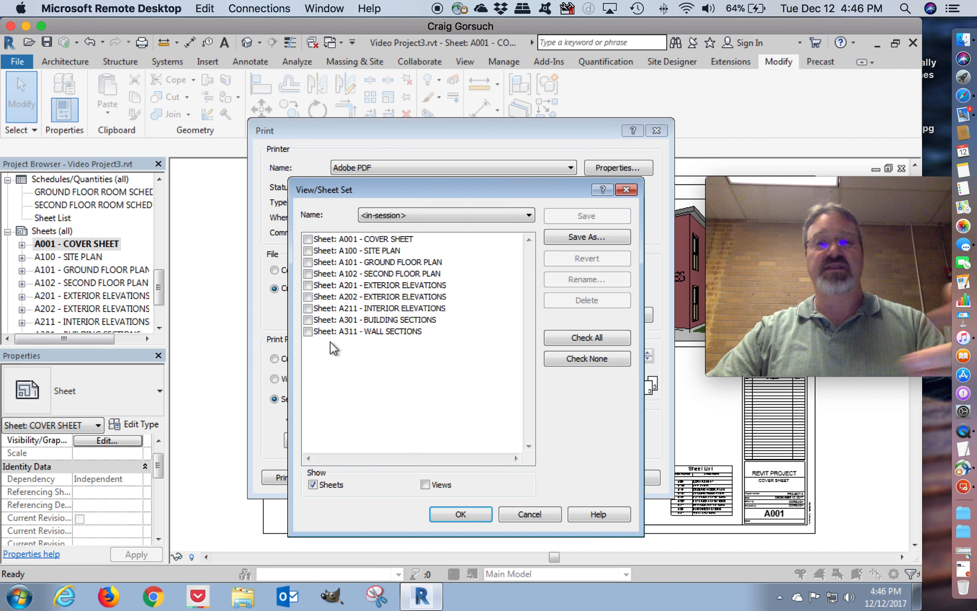
{"action": "left_click", "coordinate": [594, 337]}
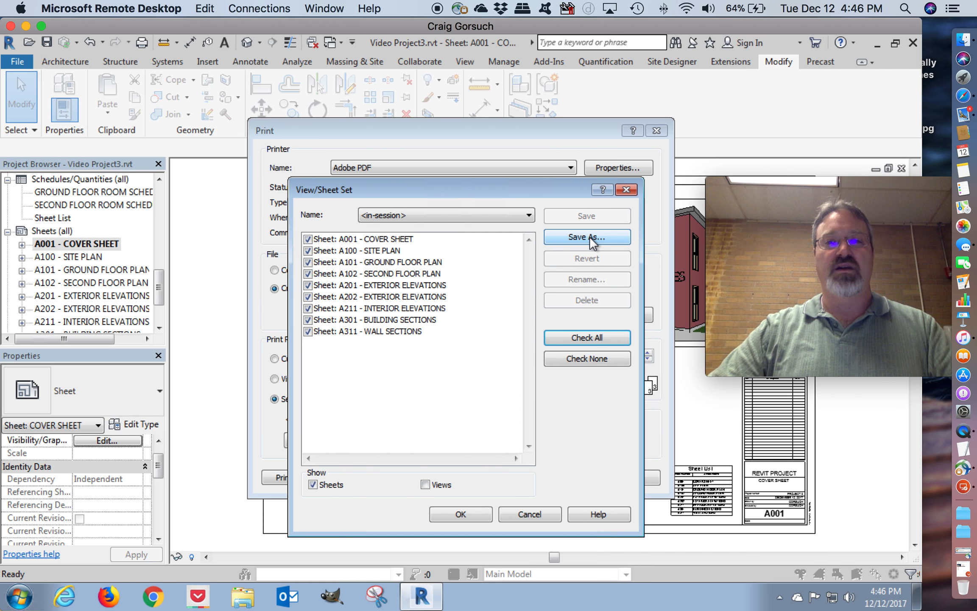
Save the sheet selection as a set named Full Set and apply it to the print range.
{"action": "left_click", "coordinate": [613, 236]}
{"action": "type", "text": "Full Set"}
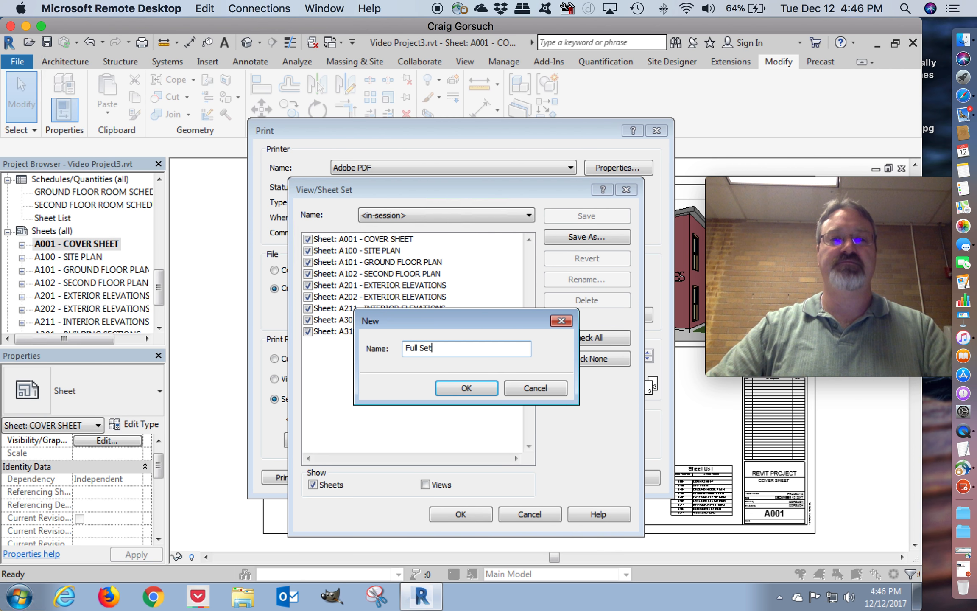
{"action": "left_click", "coordinate": [478, 389]}
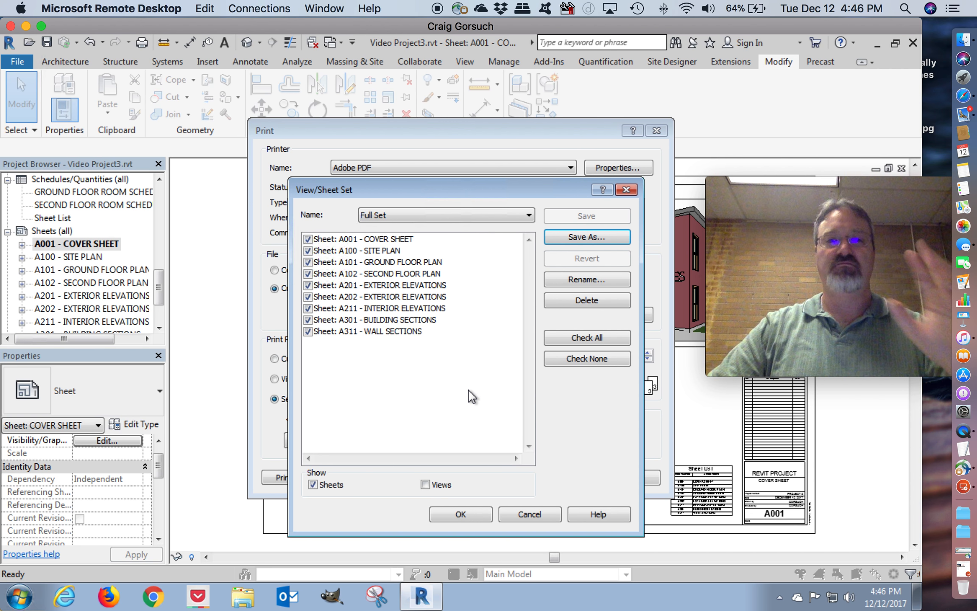
{"action": "left_click", "coordinate": [466, 514]}
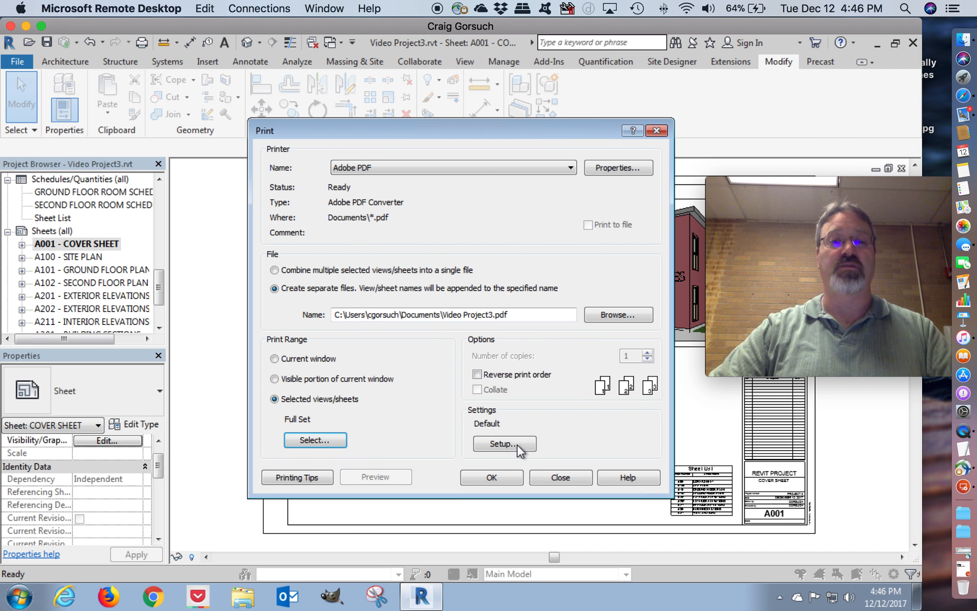
Set the paper size to 22 x 34 in the print setup.
{"action": "left_click", "coordinate": [505, 443]}
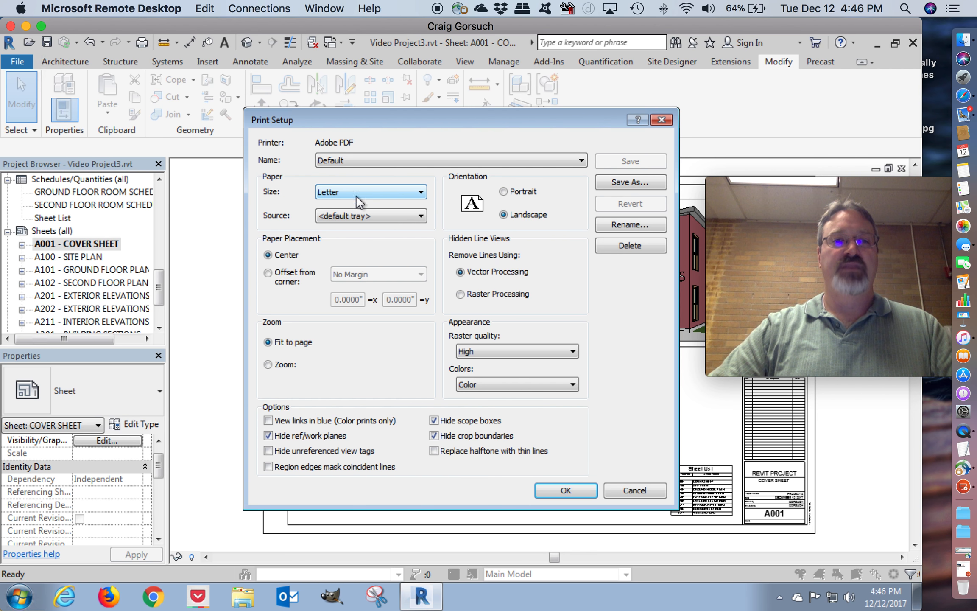
{"action": "left_click", "coordinate": [370, 193]}
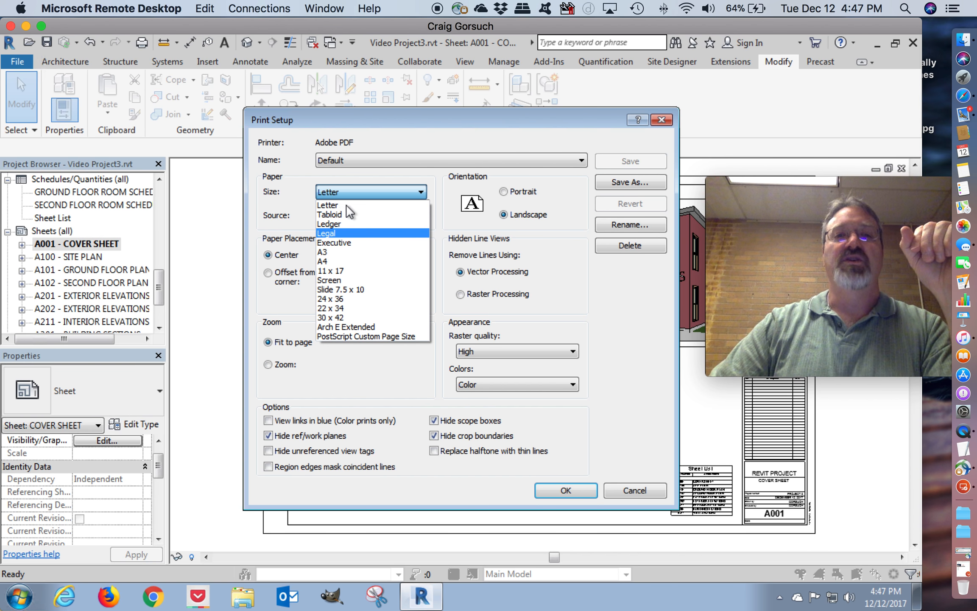
{"action": "left_click", "coordinate": [353, 307]}
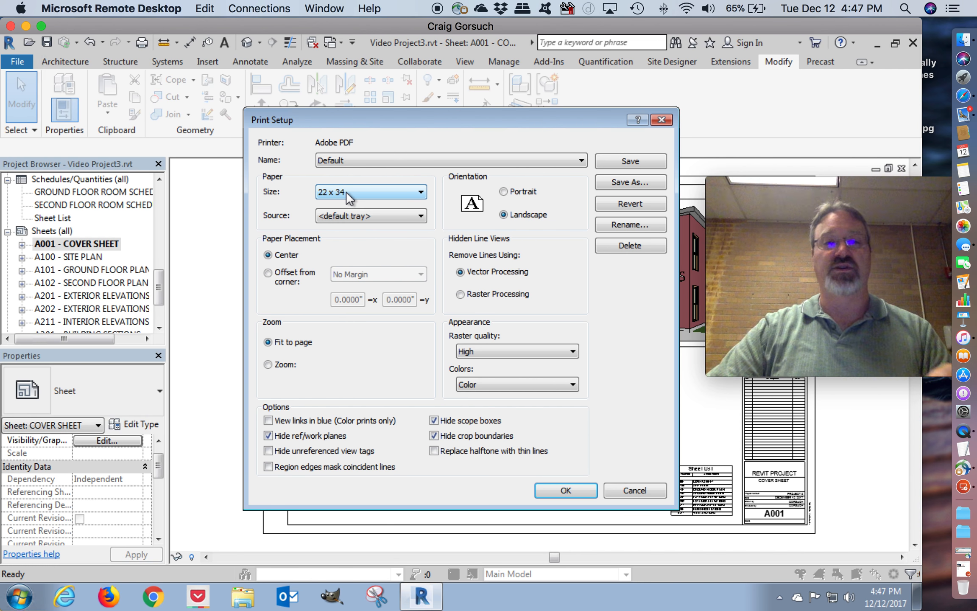
Set paper placement to offset from corner with Printer limit, zoom to 100% size, and hide unreferenced view tags.
{"action": "left_click", "coordinate": [268, 254]}
{"action": "left_click", "coordinate": [286, 254]}
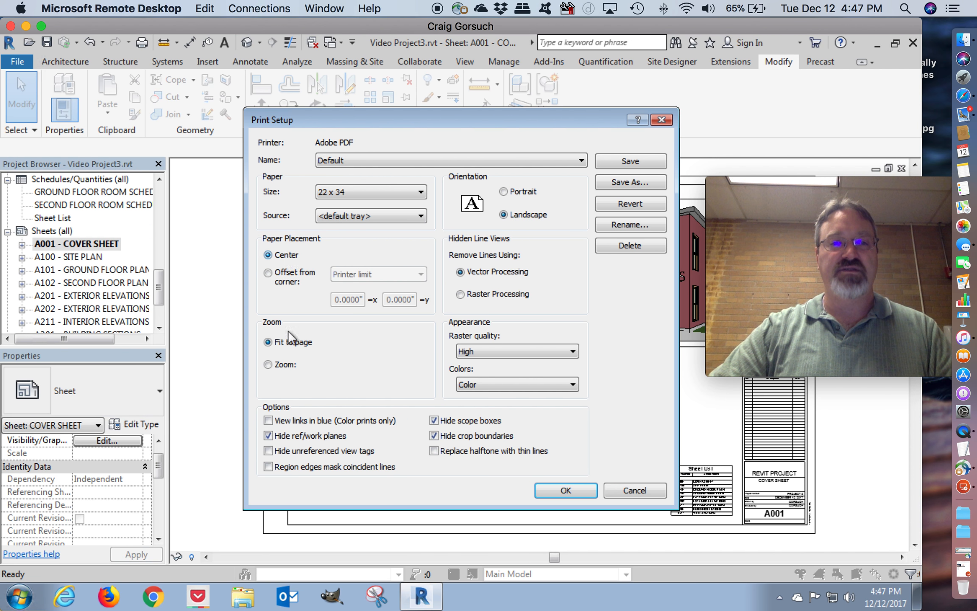
{"action": "left_click", "coordinate": [268, 364]}
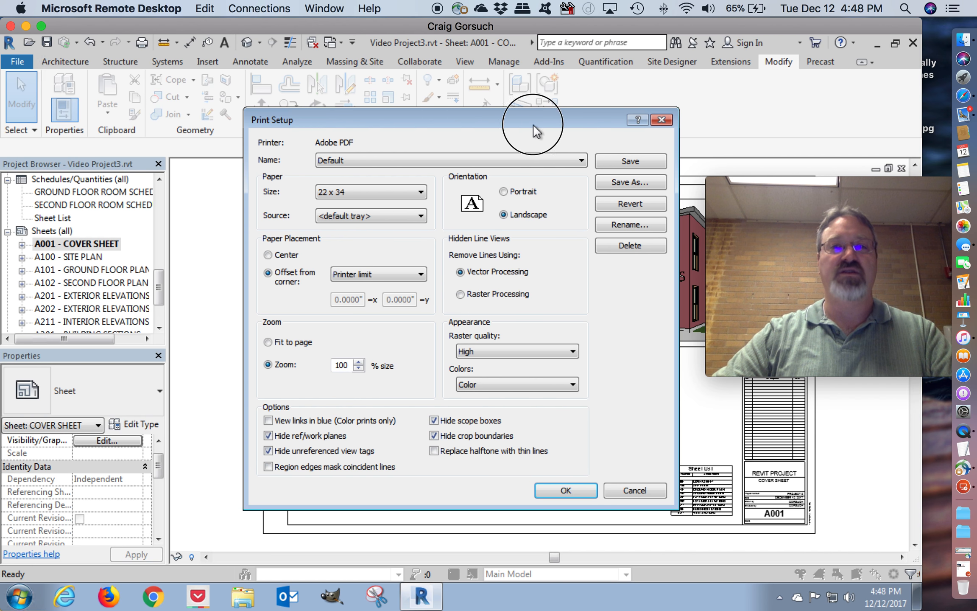
{"action": "left_click_drag", "start_coordinate": [533, 124], "coordinate": [480, 125]}
{"action": "left_click_drag", "start_coordinate": [776, 250], "coordinate": [781, 468]}
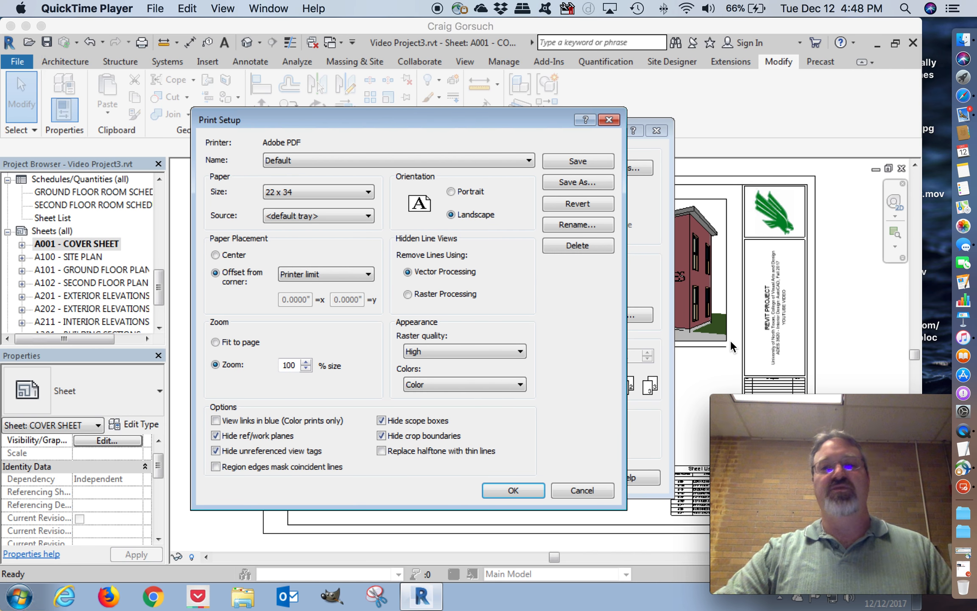
{"action": "mouse_move", "coordinate": [789, 465]}
{"action": "left_click_drag", "start_coordinate": [788, 464], "coordinate": [770, 270]}
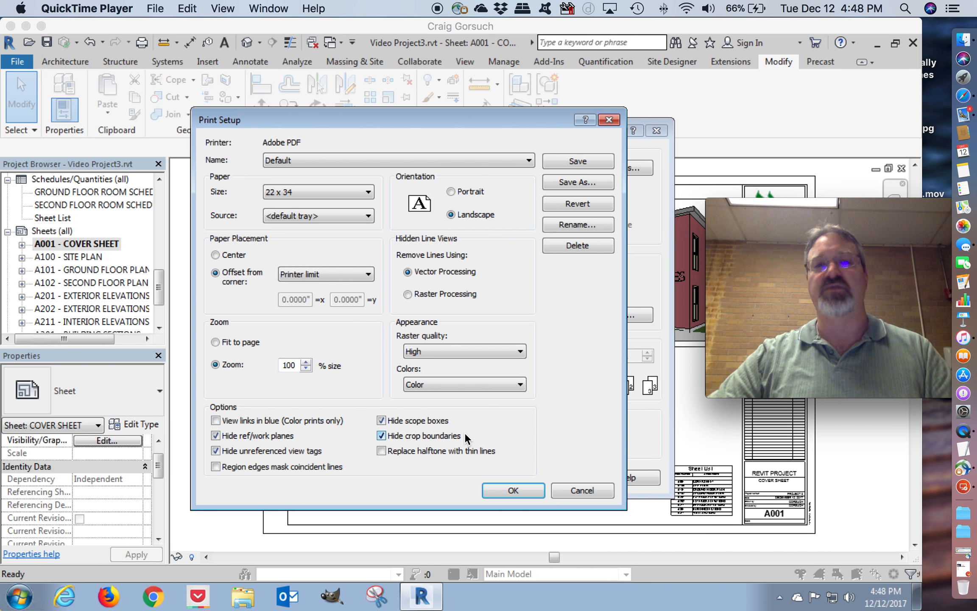
{"action": "left_click", "coordinate": [488, 119]}
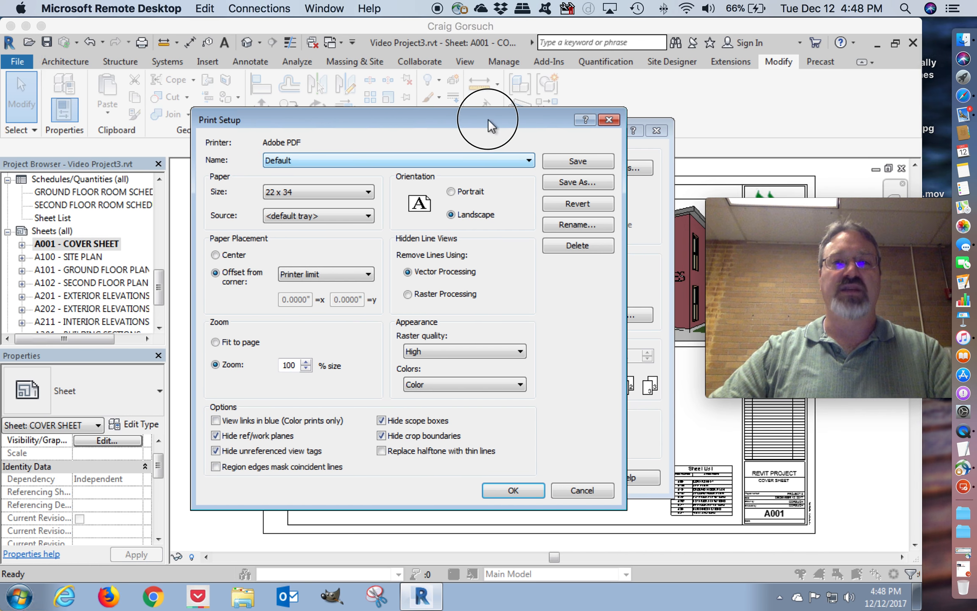
{"action": "left_click_drag", "start_coordinate": [483, 121], "coordinate": [481, 119]}
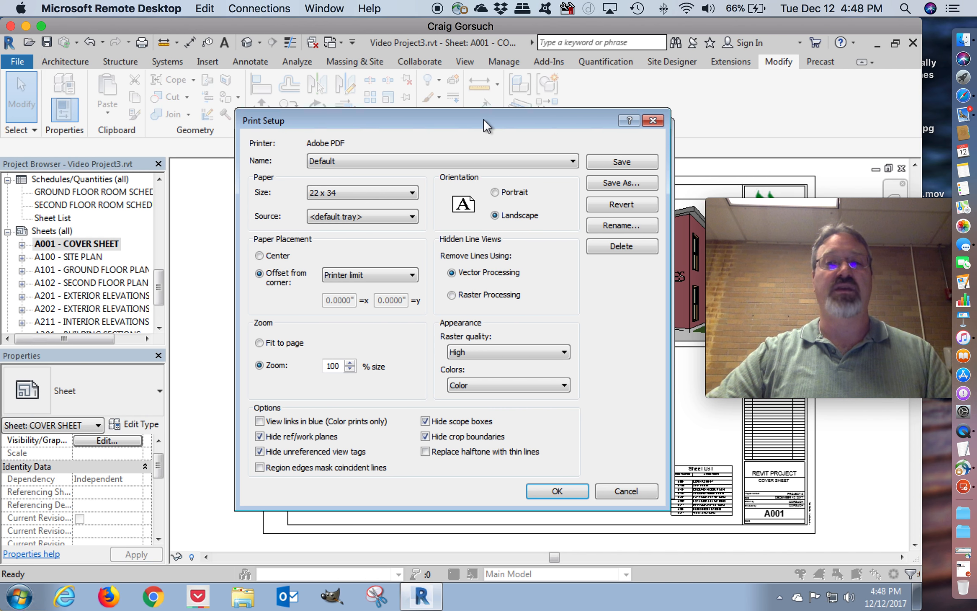
Save the current print settings as a new print setup named 22x34.
{"action": "left_click", "coordinate": [605, 181]}
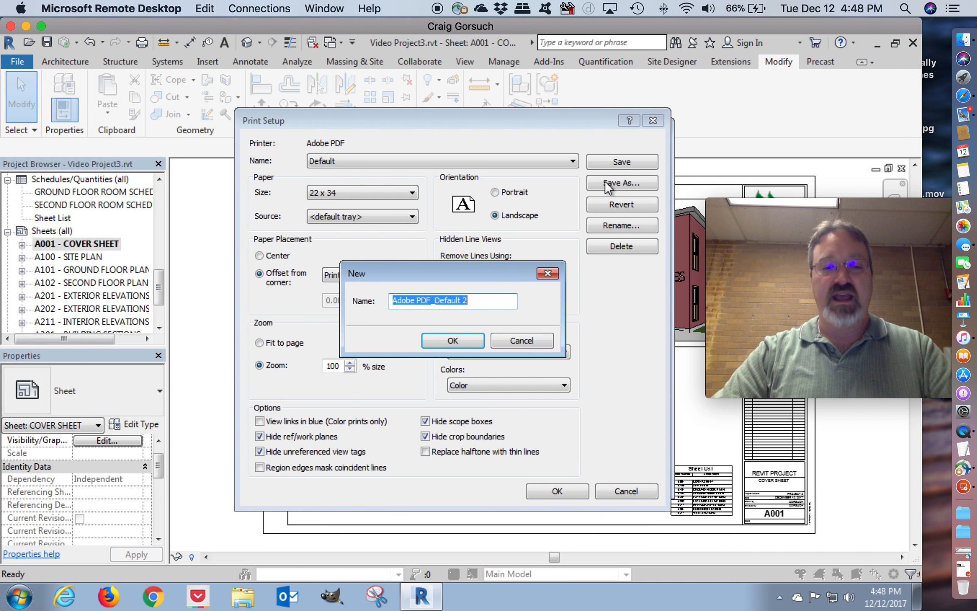
{"action": "type", "text": "22x34"}
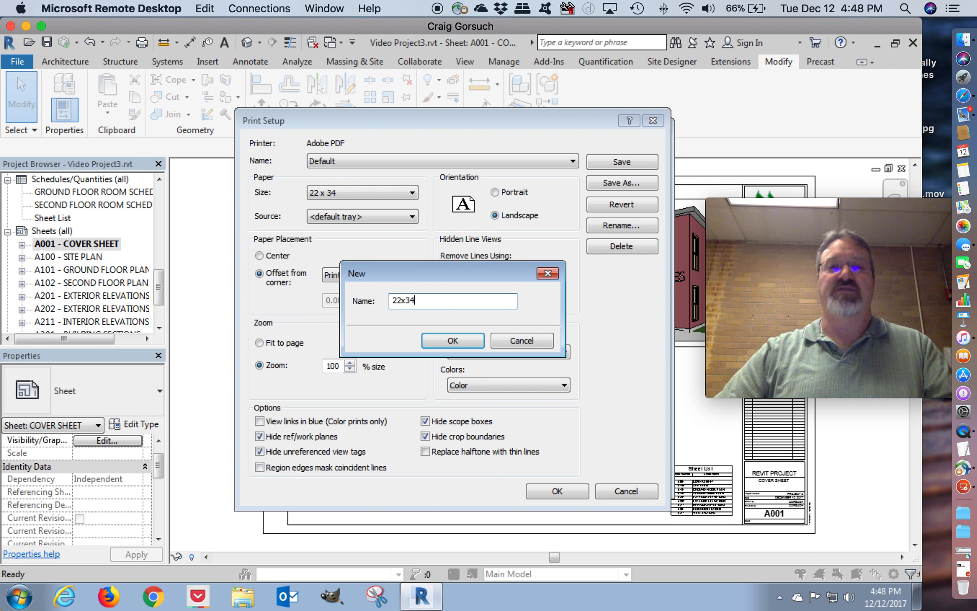
{"action": "key", "text": "Return"}
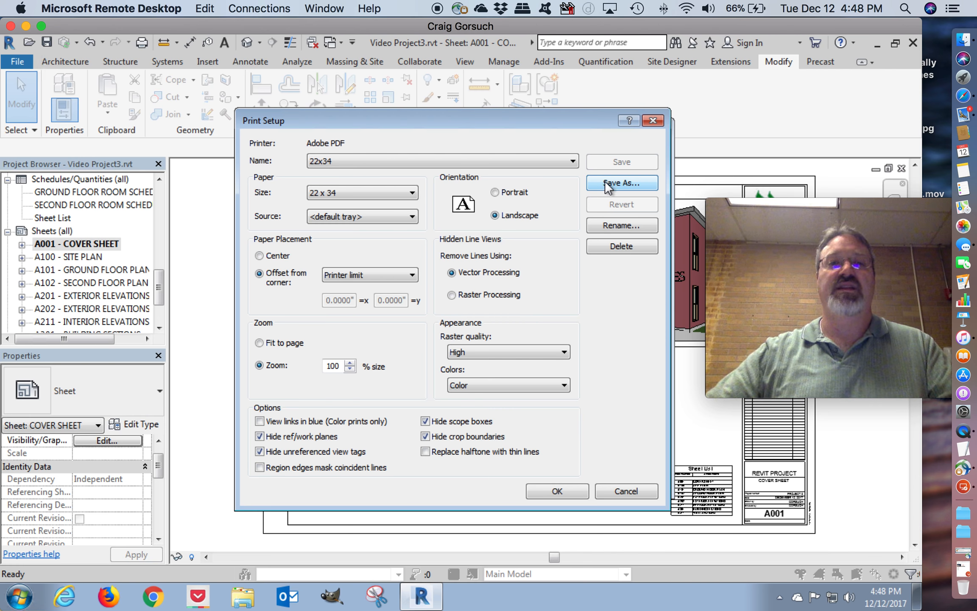
Check that 22x34 is among the saved print setups and accept the print setup with it selected.
{"action": "left_click", "coordinate": [347, 161]}
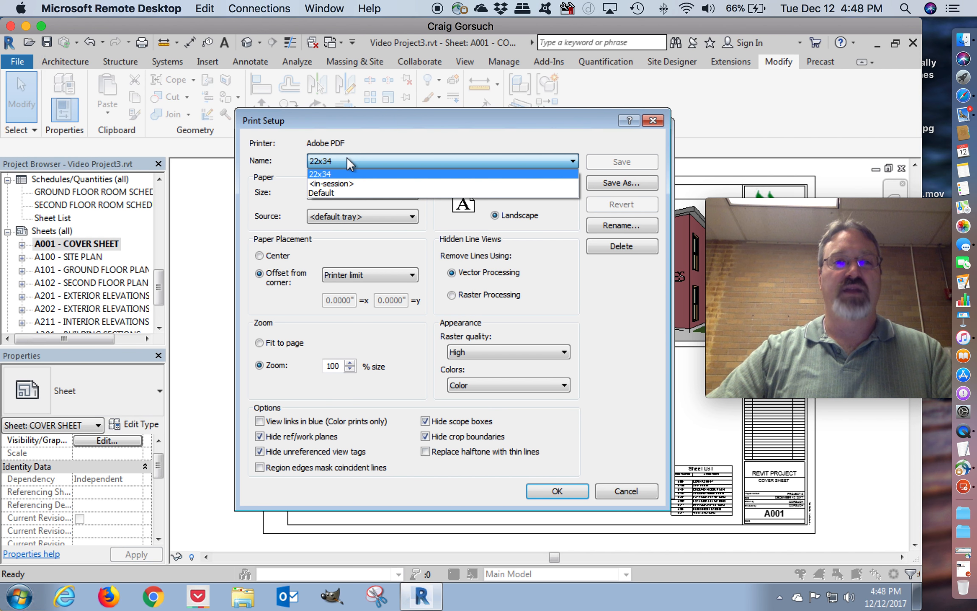
{"action": "left_click", "coordinate": [491, 242]}
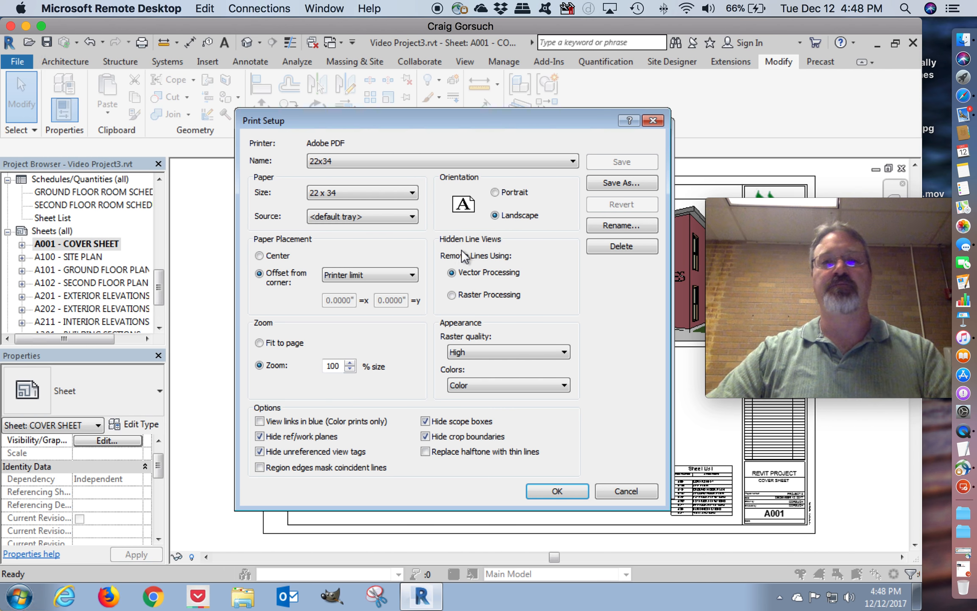
{"action": "left_click", "coordinate": [556, 492]}
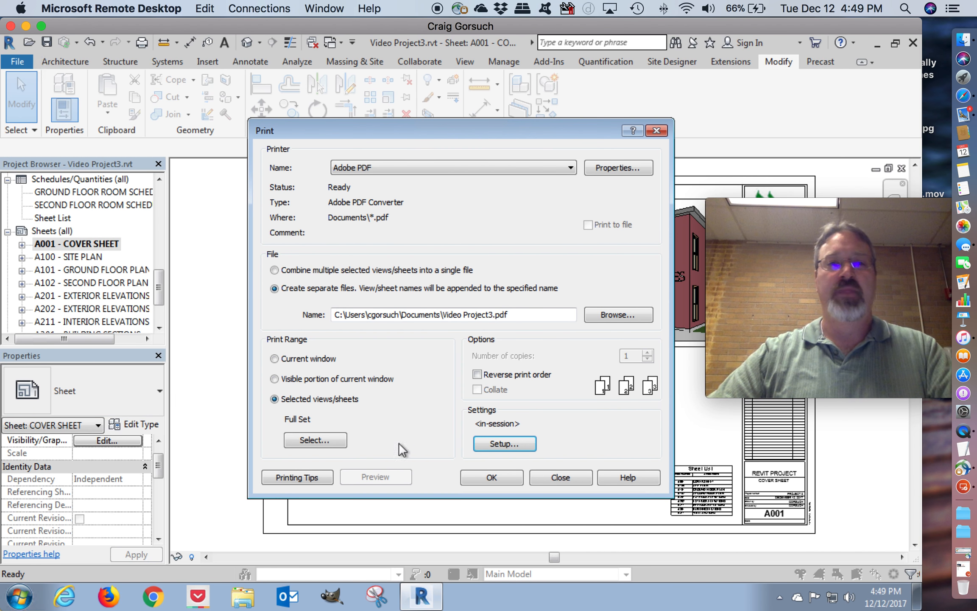
Combine the selected sheets into a single file named Video Project3 CDG.pdf in the Documents folder and print it.
{"action": "left_click", "coordinate": [274, 269]}
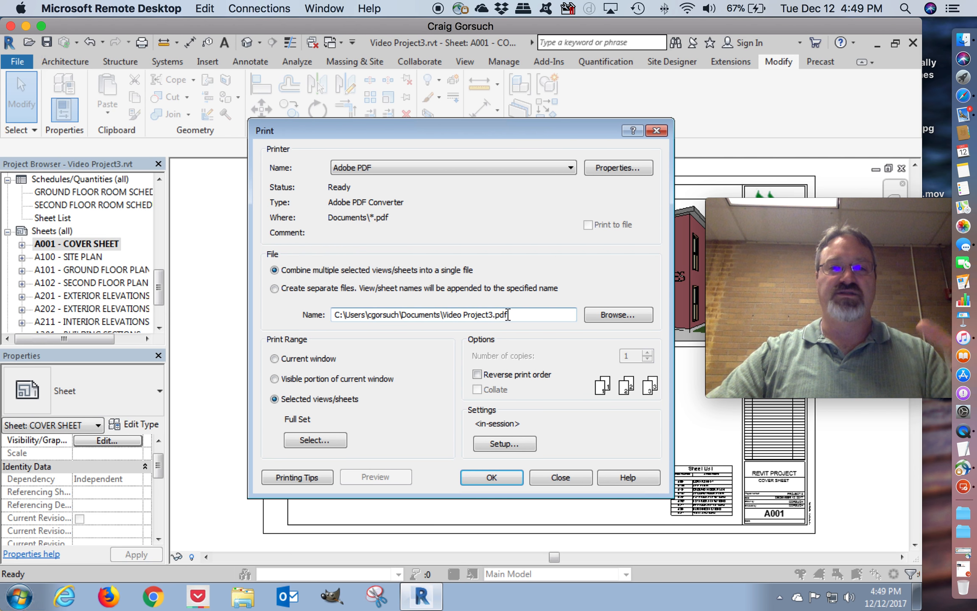
{"action": "left_click", "coordinate": [491, 314]}
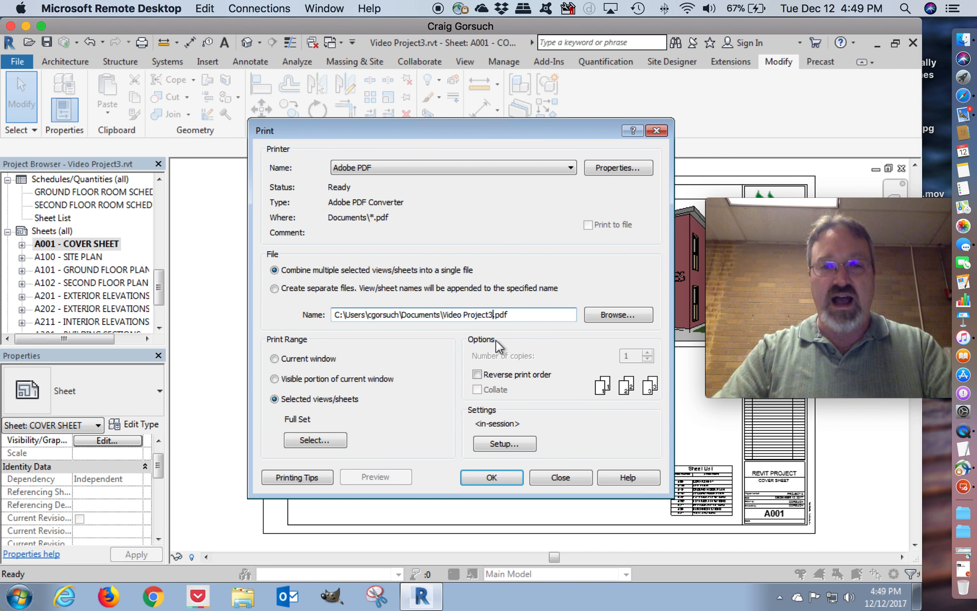
{"action": "type", "text": "CDG"}
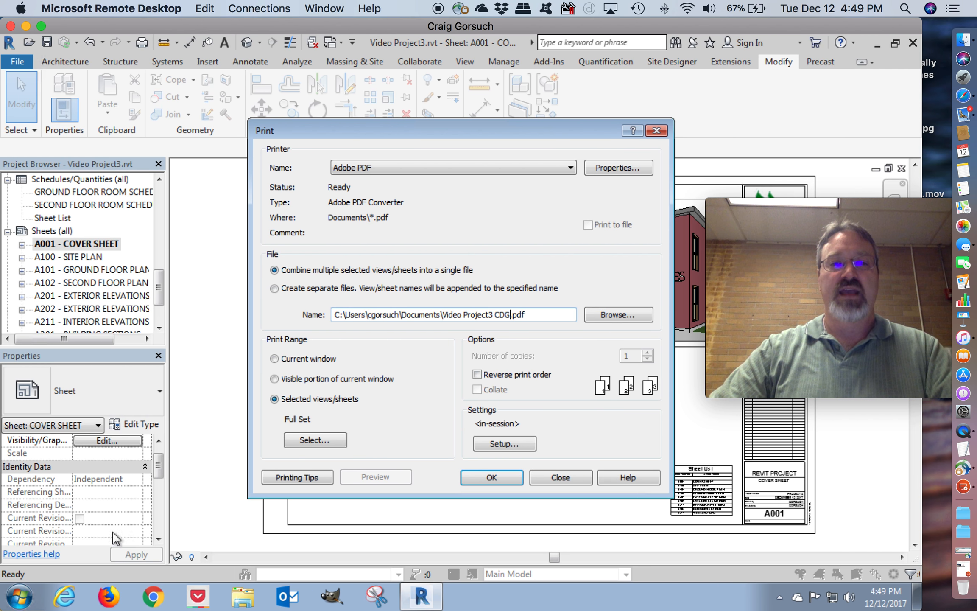
{"action": "left_click", "coordinate": [491, 480]}
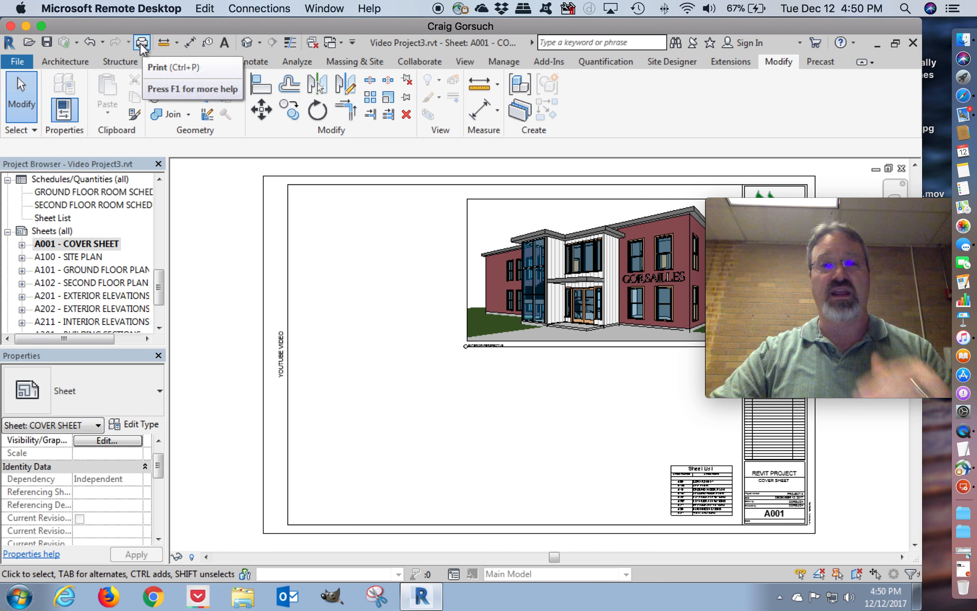
Switch to Windows Explorer and find the printed PDF in the Documents library.
{"action": "left_click", "coordinate": [244, 599]}
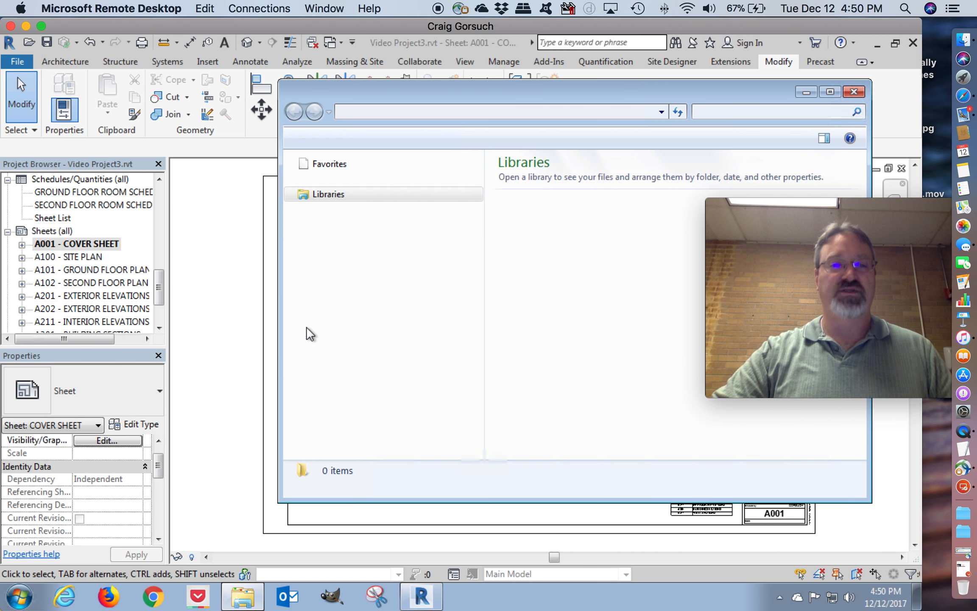
{"action": "left_click", "coordinate": [515, 212]}
{"action": "left_click_drag", "start_coordinate": [600, 93], "coordinate": [408, 73]}
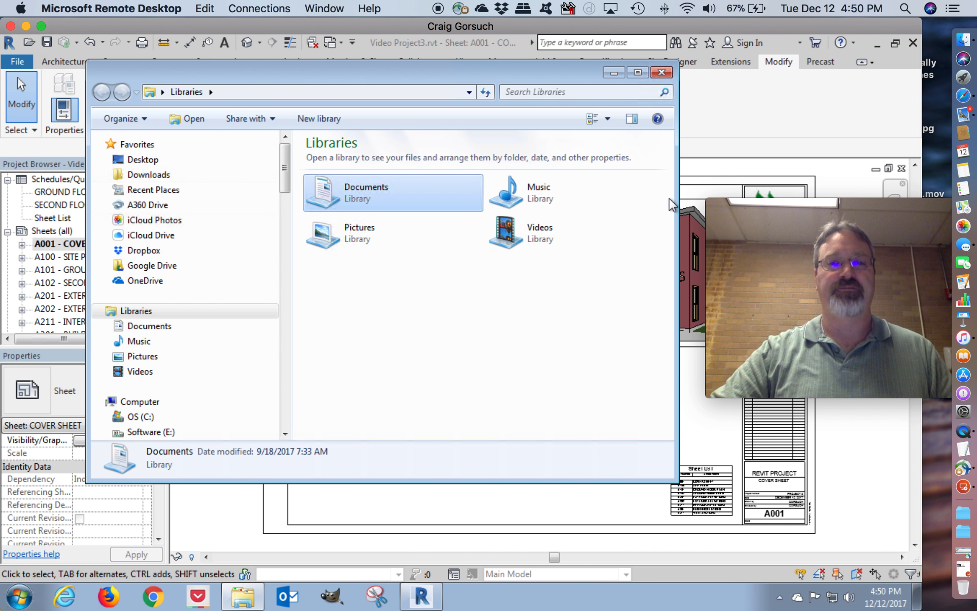
{"action": "left_click", "coordinate": [135, 328]}
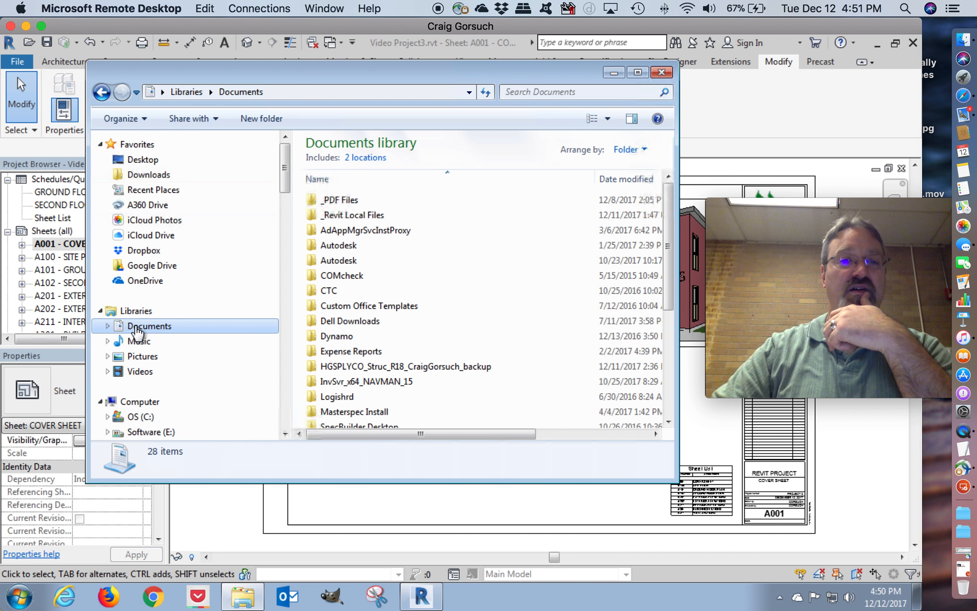
{"action": "left_click", "coordinate": [665, 254]}
{"action": "left_click_drag", "start_coordinate": [665, 255], "coordinate": [670, 400]}
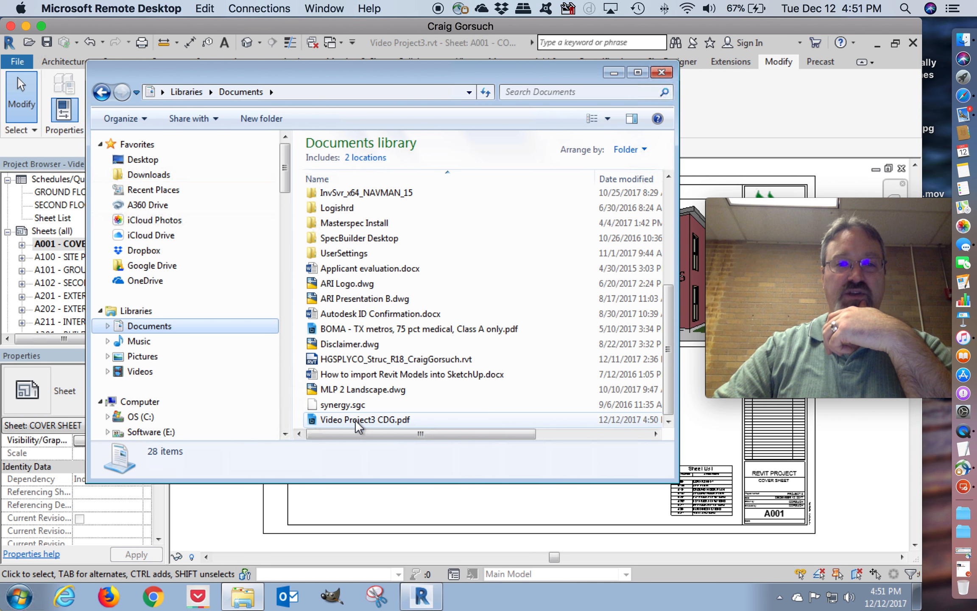
Open Video Project3 CDG.pdf in Adobe Acrobat to check the printed sheets.
{"action": "left_click", "coordinate": [390, 420]}
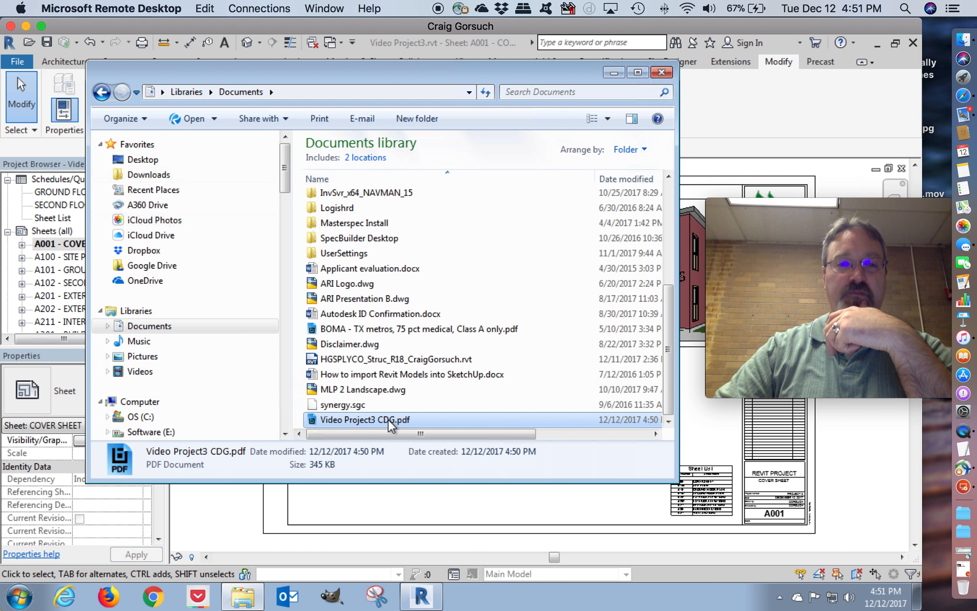
{"action": "right_click", "coordinate": [388, 418]}
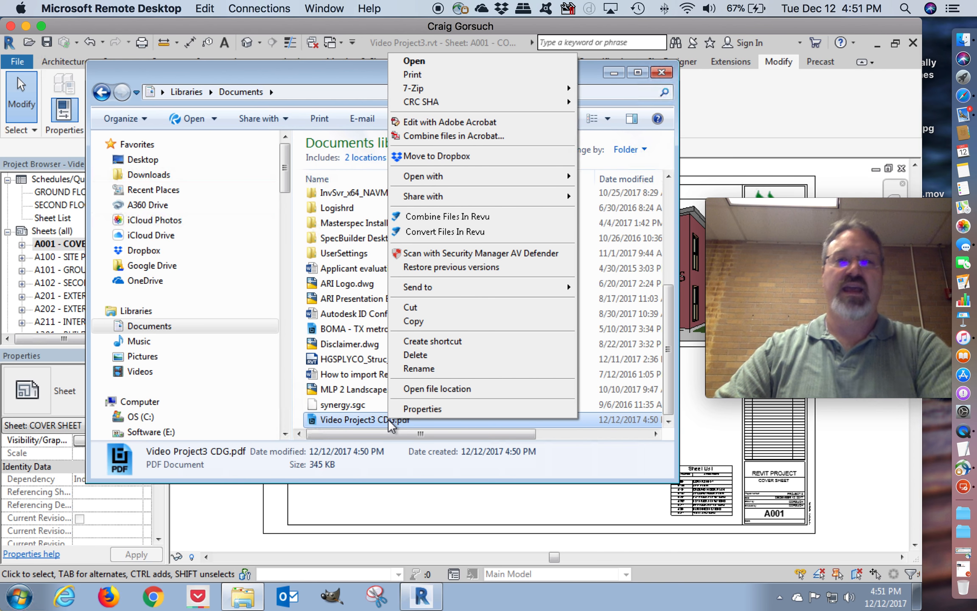
{"action": "left_click", "coordinate": [474, 119]}
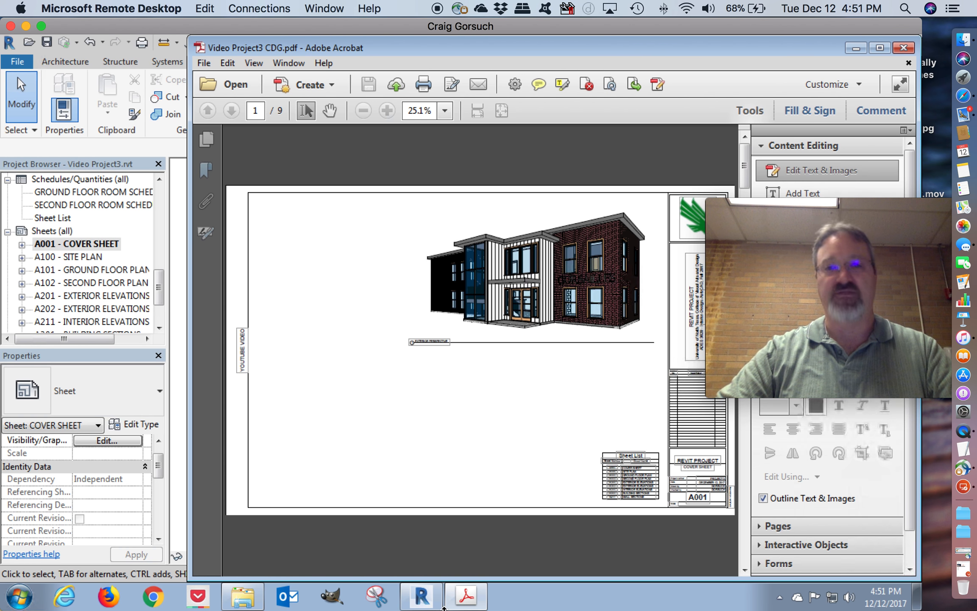
Return to Revit, review the print settings for the Full Set, and close them without printing.
{"action": "left_click", "coordinate": [429, 594]}
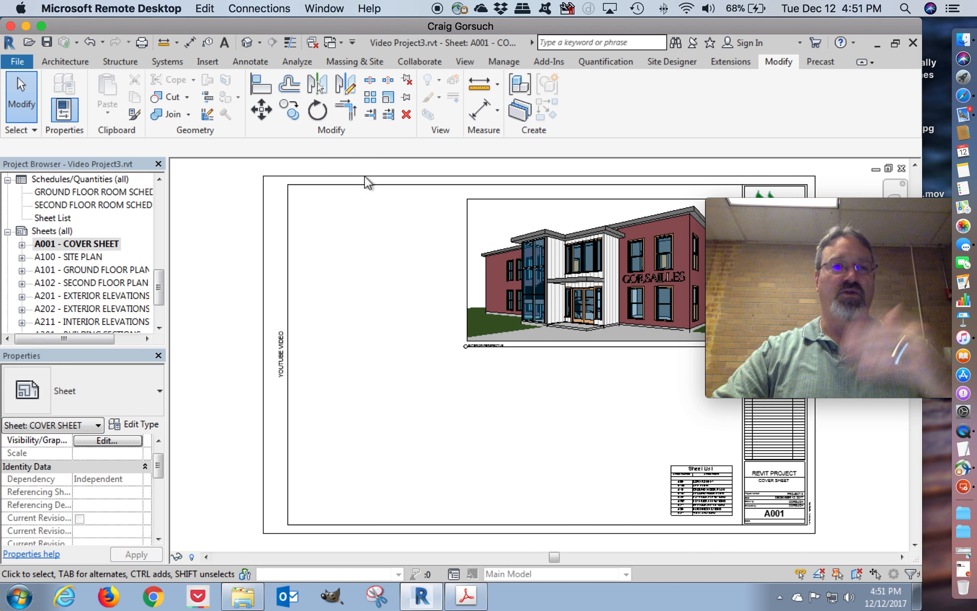
{"action": "left_click", "coordinate": [139, 42]}
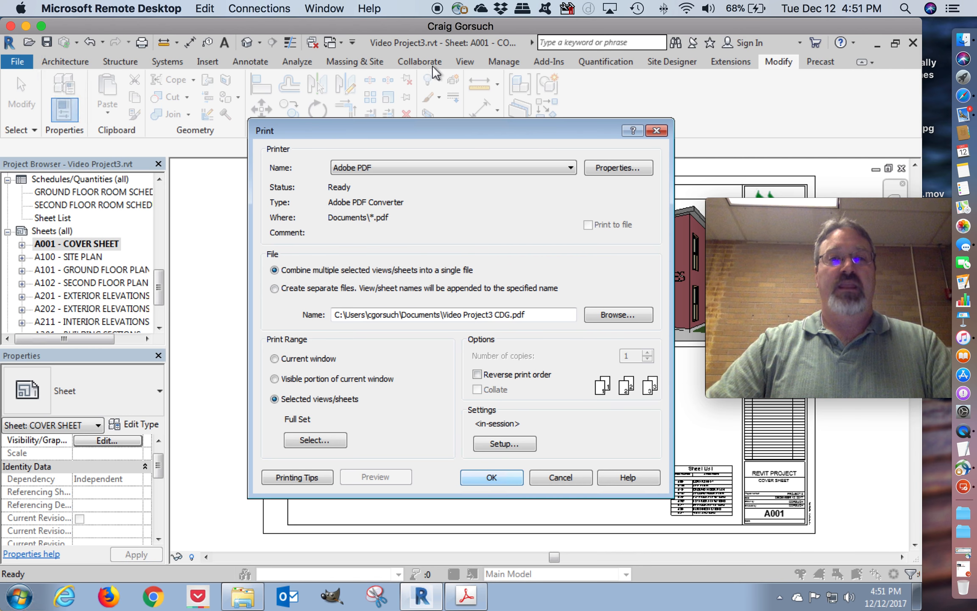
{"action": "left_click", "coordinate": [566, 476]}
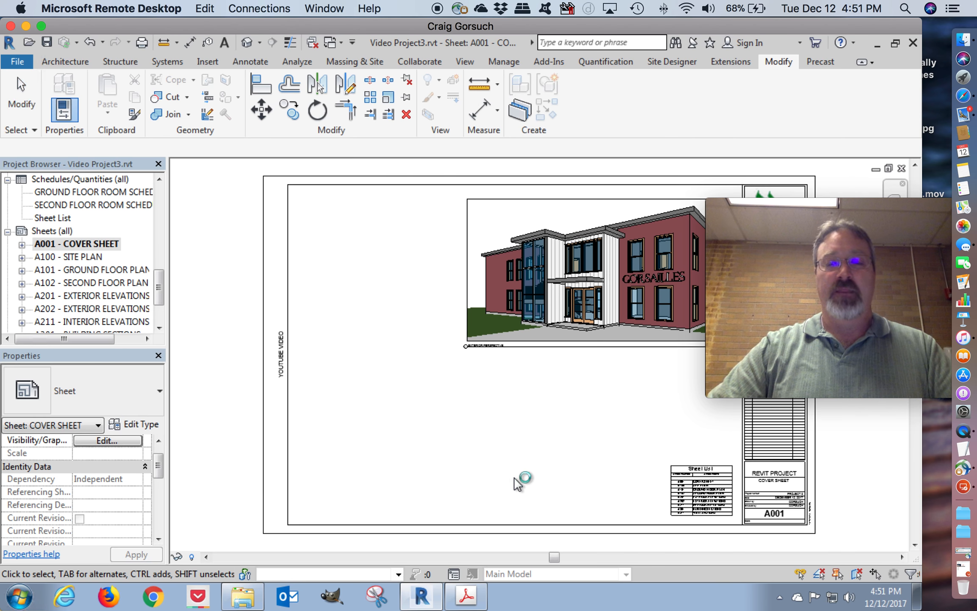